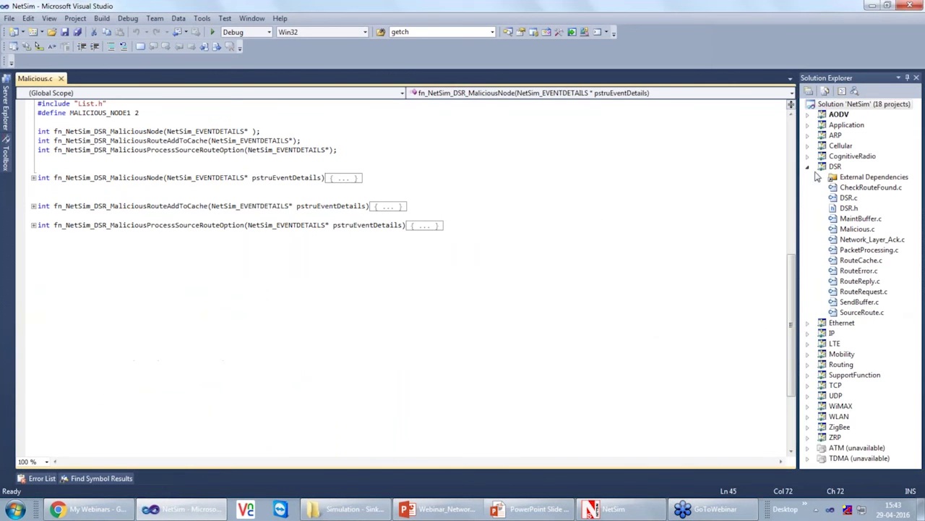
Open DSR.c in the editor, then switch back to Malicious.c
double_click(849, 198)
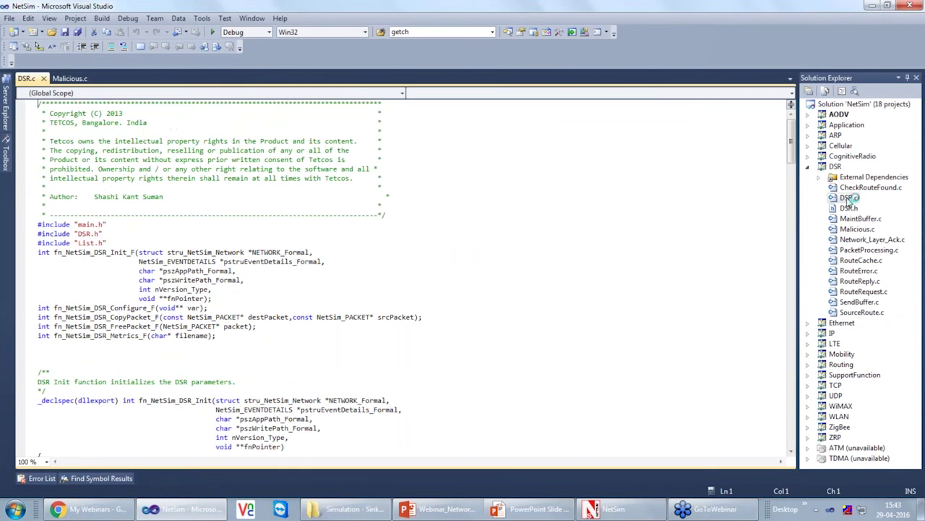
scroll(847, 210, down, 1)
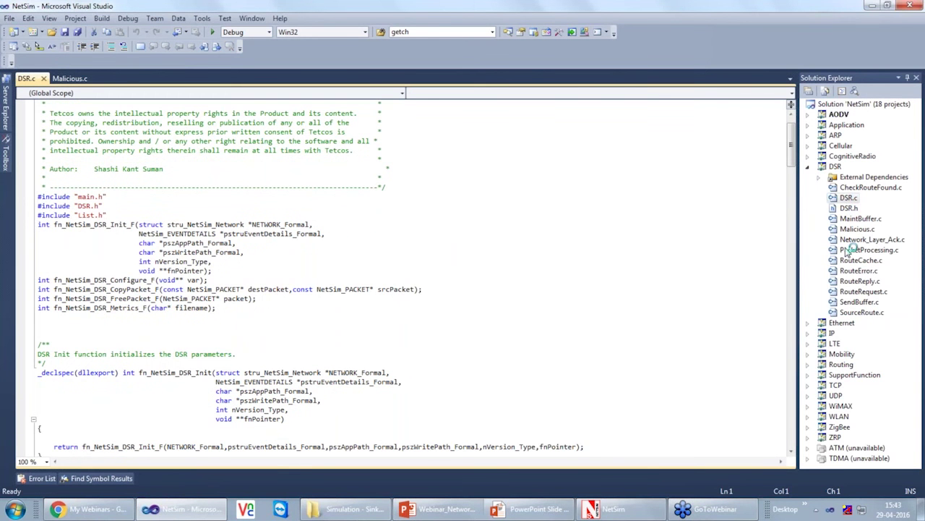
double_click(857, 229)
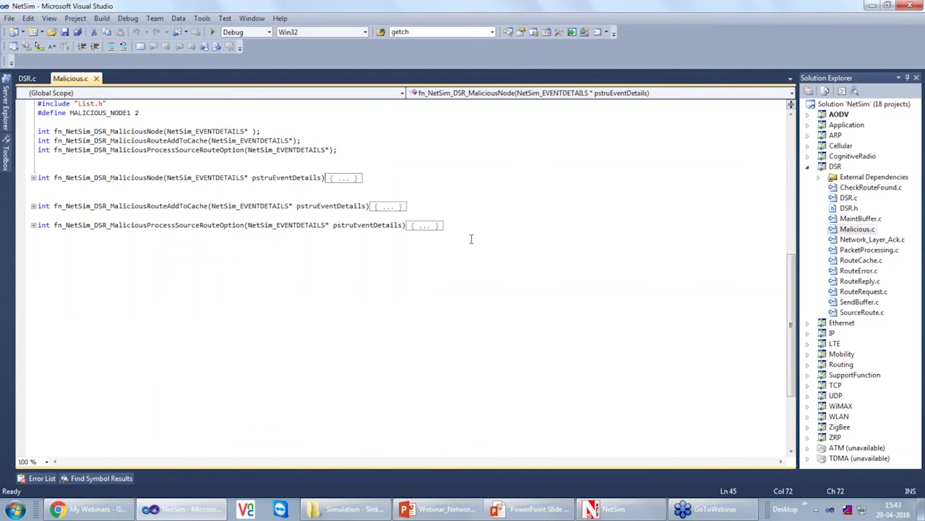
Scroll Malicious.c up to its header comment and #include lines showing MALICIOUS_NODE1 defined as 2
scroll(471, 241, up, 8)
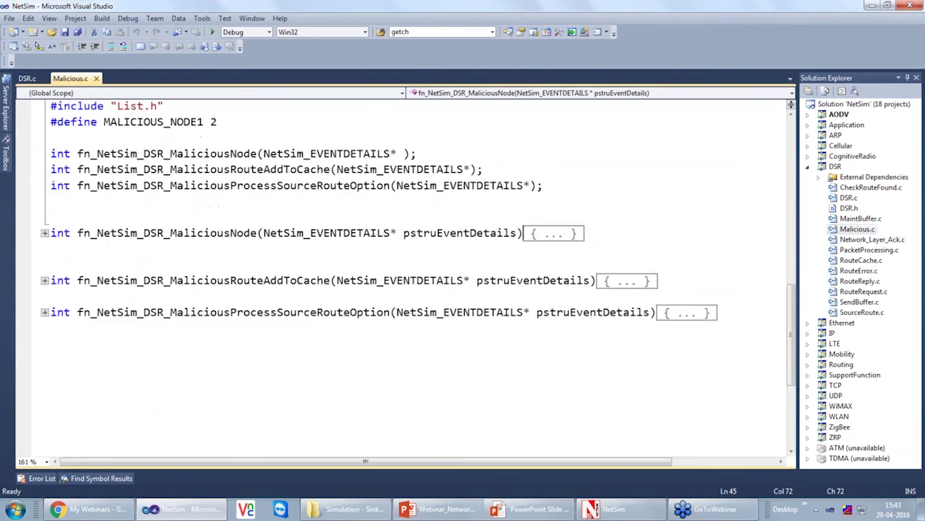
scroll(470, 241, up, 1)
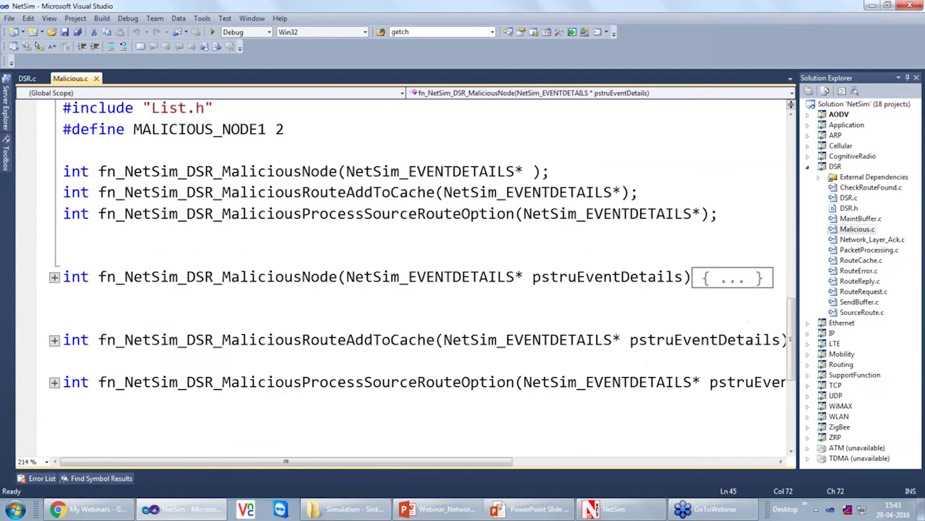
scroll(470, 241, up, 5)
scroll(470, 241, down, 1)
scroll(470, 240, up, 1)
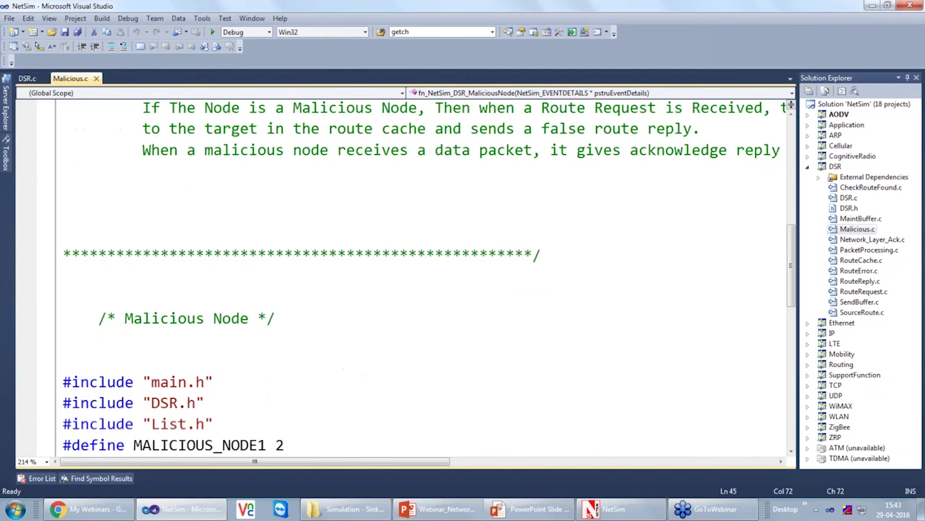
scroll(470, 240, down, 2)
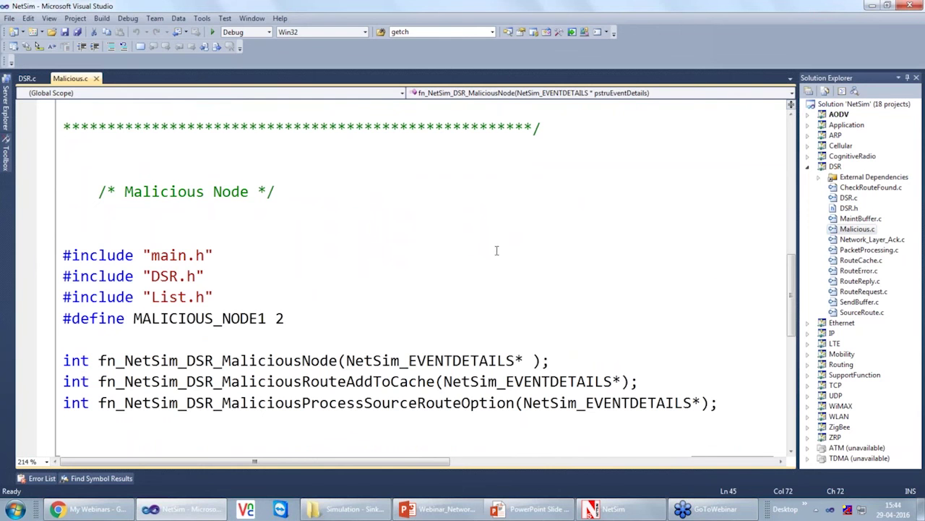
click(857, 229)
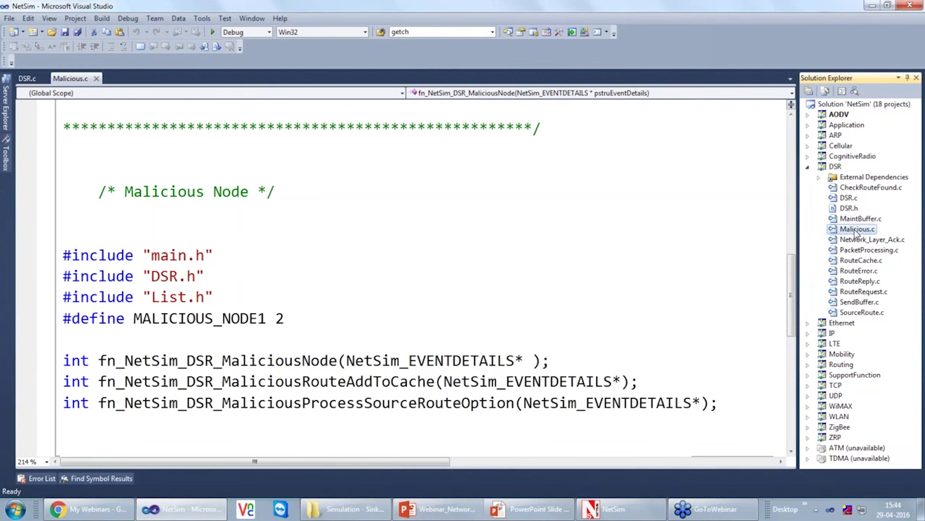
Expand the fn_NetSim_DSR_MaliciousRouteAddToCache body in Malicious.c and browse it
scroll(56, 243, down, 4)
click(55, 243)
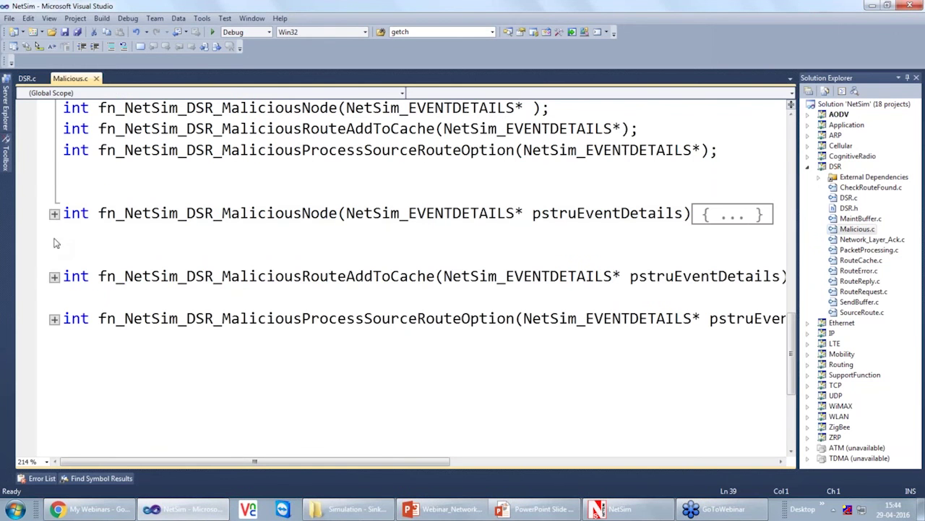
click(54, 276)
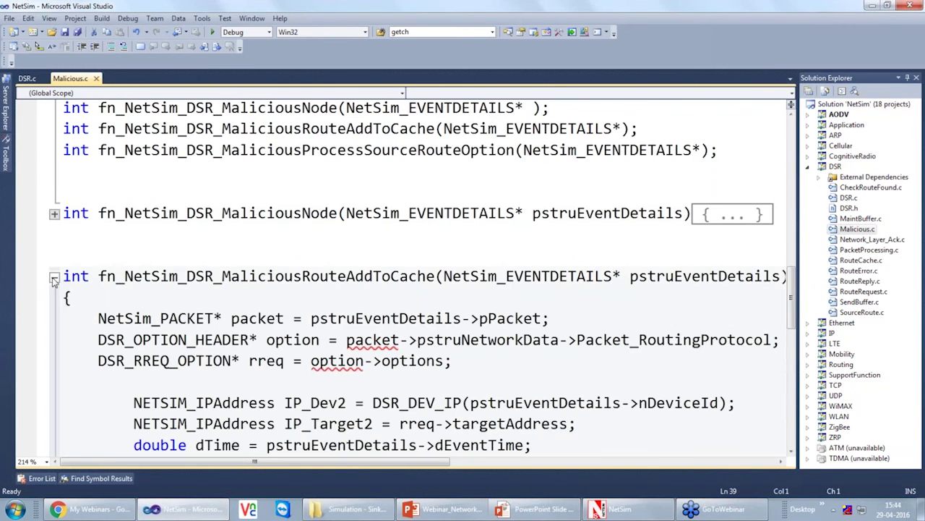
scroll(420, 275, down, 3)
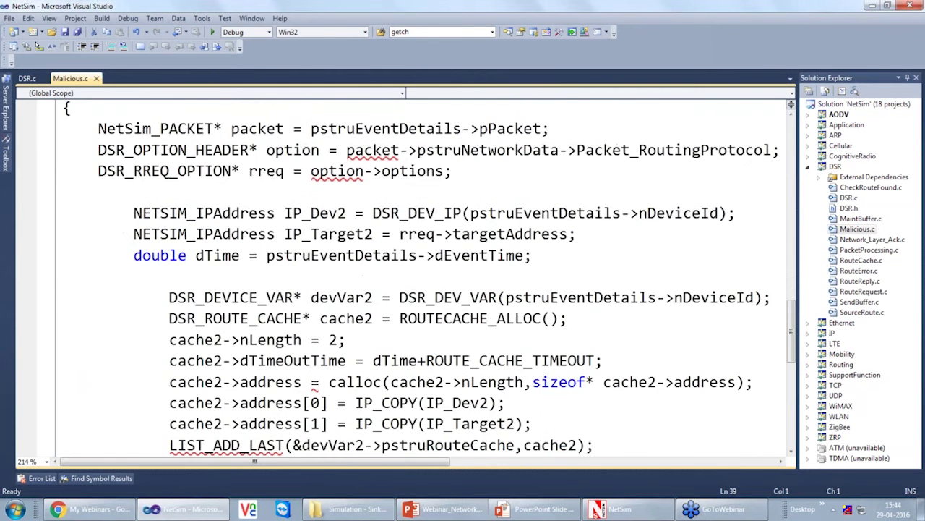
scroll(419, 275, up, 1)
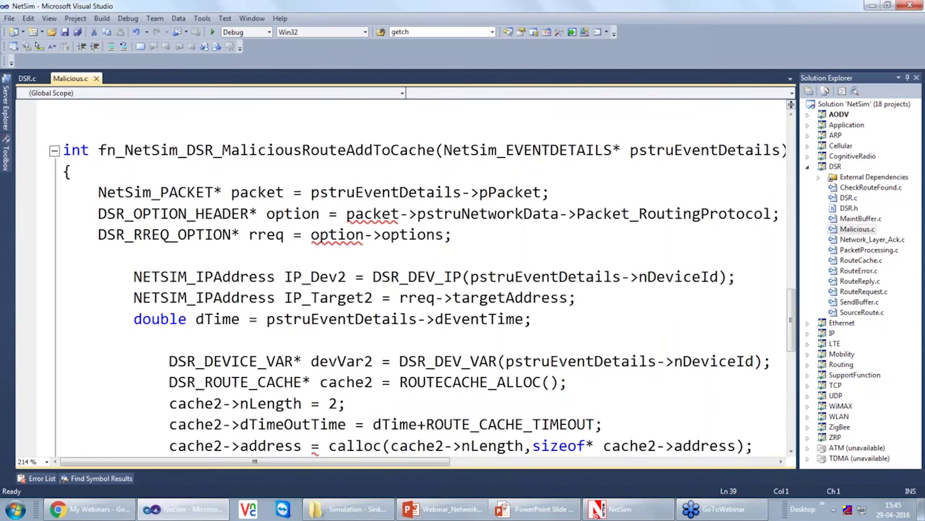
Fold MaliciousRouteAddToCache away and expand fn_NetSim_DSR_MaliciousProcessSourceRouteOption
scroll(106, 262, down, 2)
scroll(106, 262, up, 1)
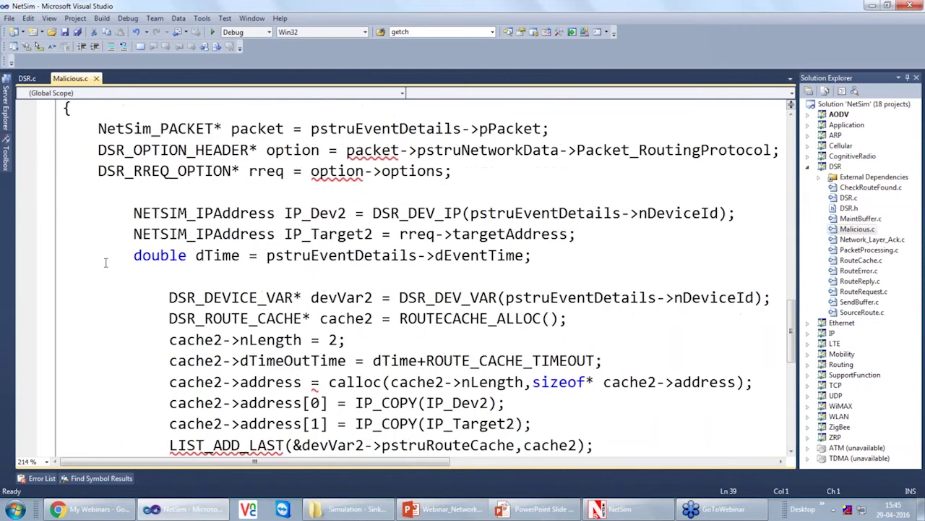
scroll(105, 262, up, 2)
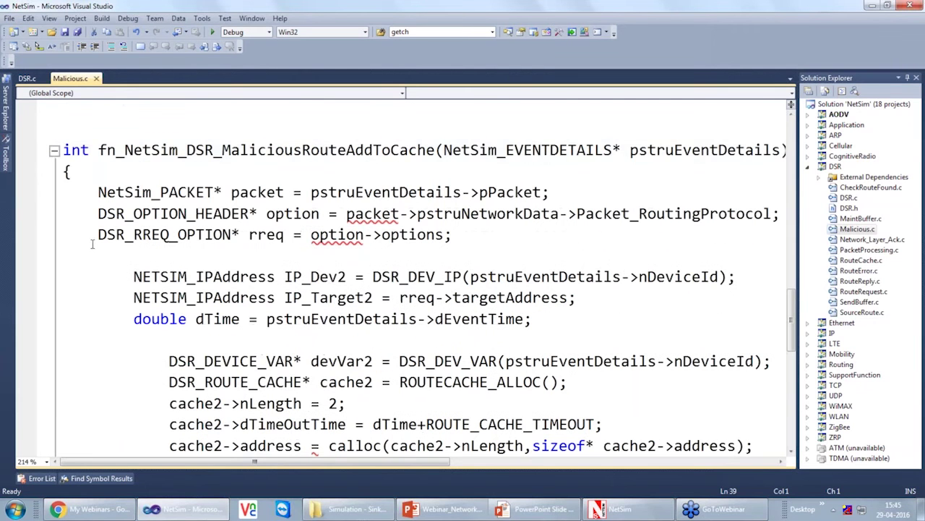
click(54, 150)
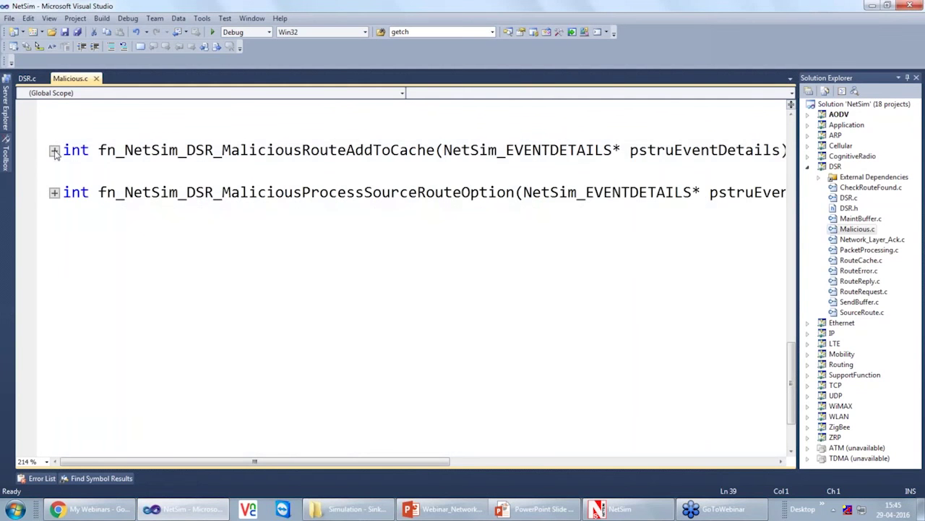
click(54, 193)
scroll(139, 228, down, 1)
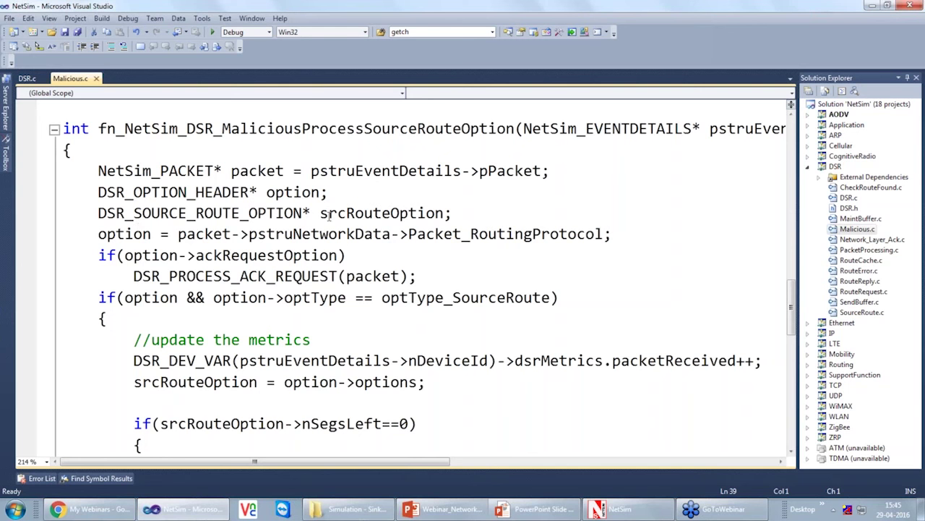
scroll(327, 232, down, 1)
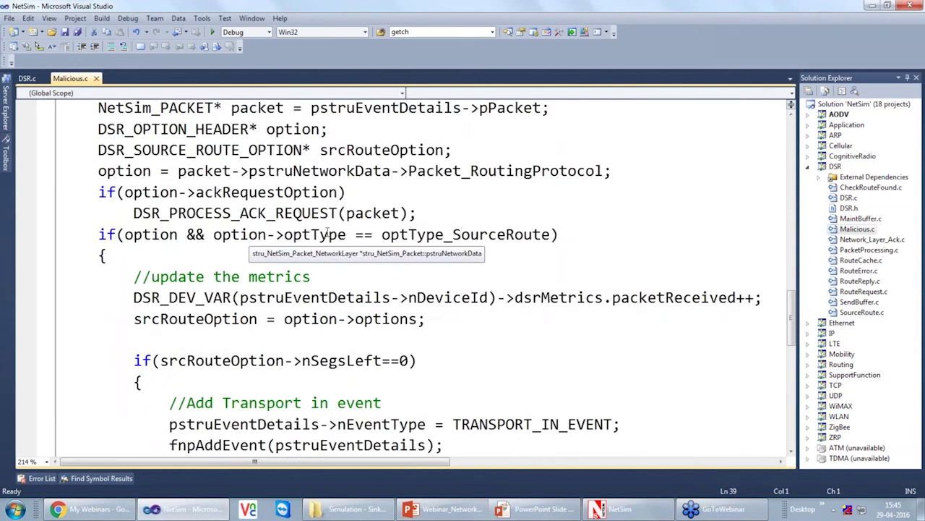
scroll(327, 231, down, 1)
scroll(326, 231, down, 3)
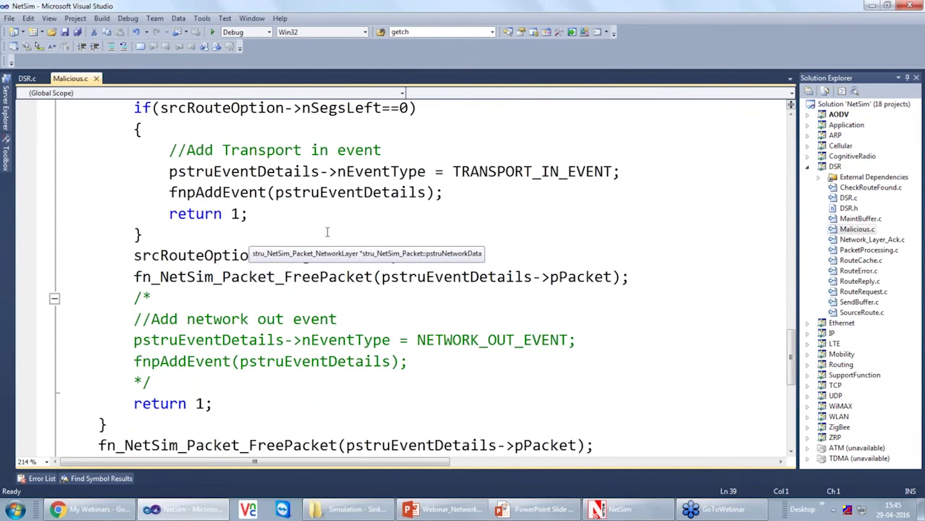
scroll(327, 231, down, 1)
scroll(327, 231, up, 2)
scroll(327, 232, up, 3)
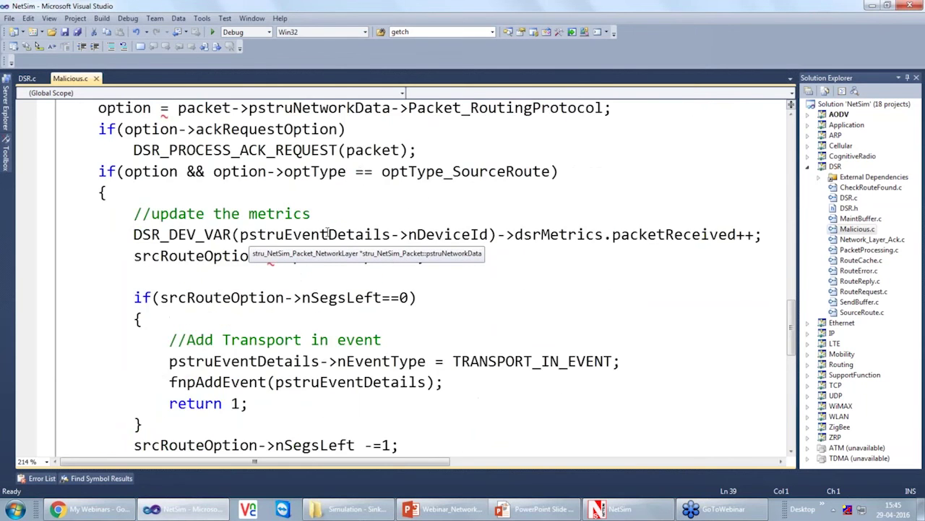
scroll(326, 231, up, 1)
Advance the PowerPoint slide show to the 'Simulation of sinkhole attack in NetSim' slide, then show NetSim
key(alt+Tab)
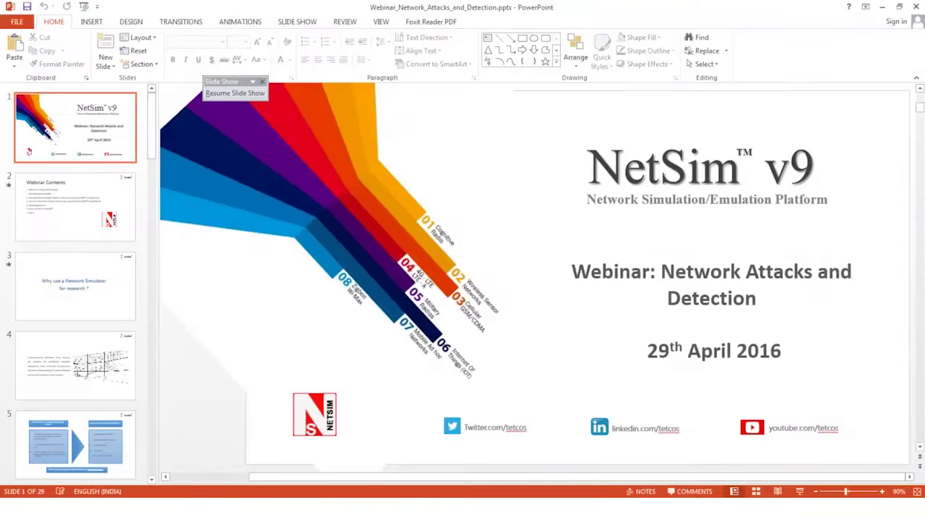
key(alt+Tab)
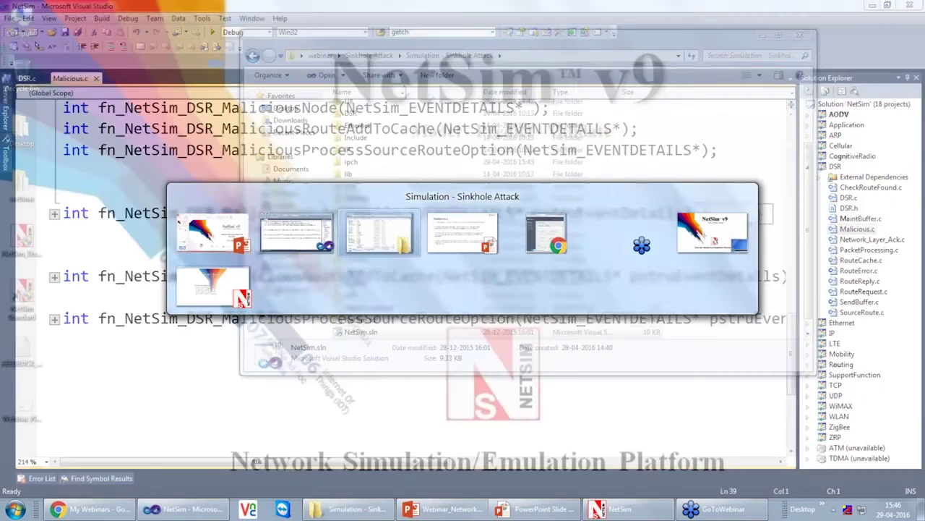
key(Right)
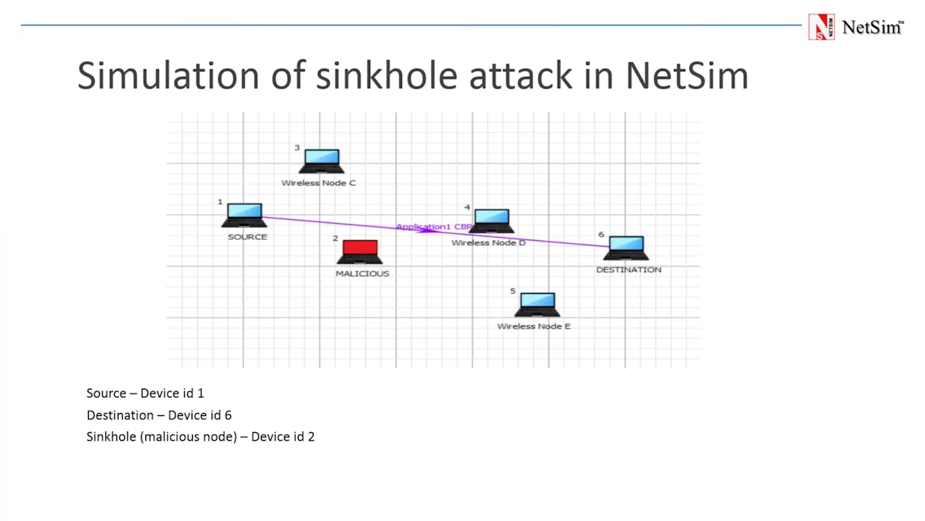
key(super+d)
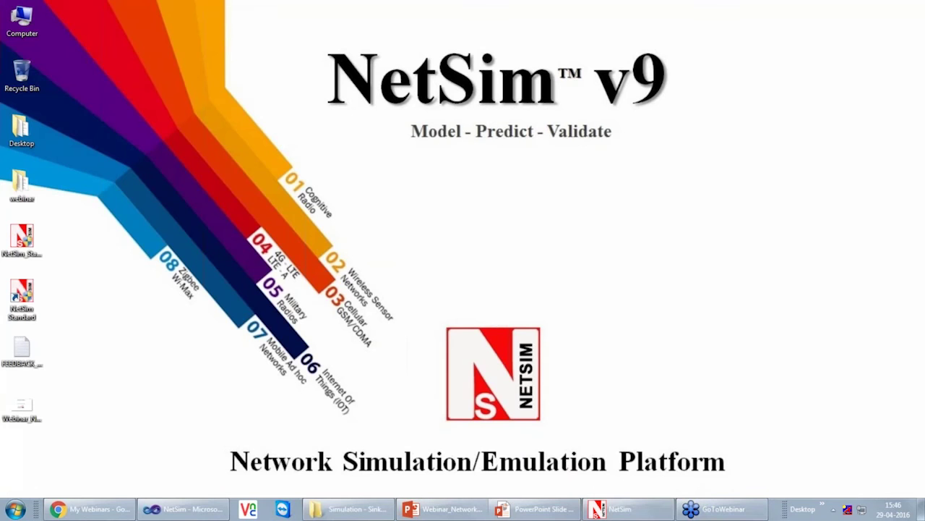
Load SinkholeConfiguration.xml from the webinar folder as the six-node MANET with malicious Wireless Node B
click(653, 512)
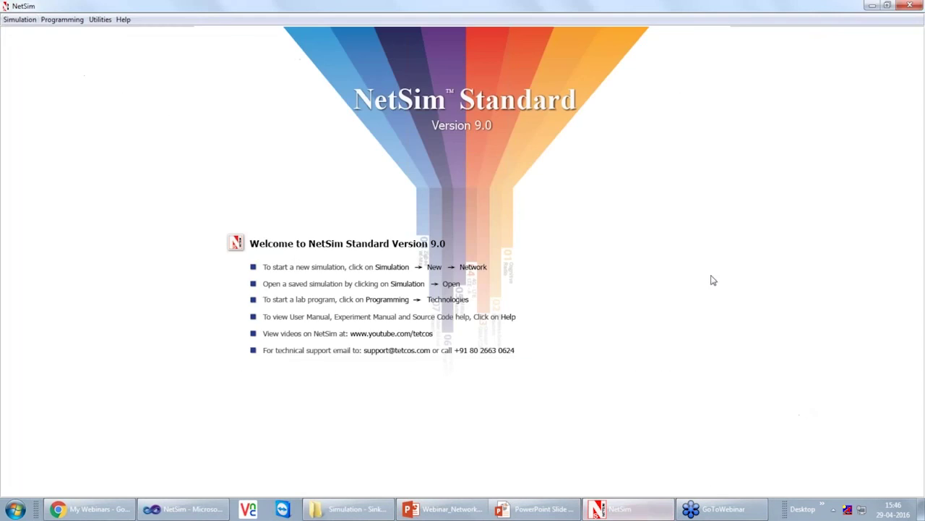
click(10, 20)
mouse_move(26, 36)
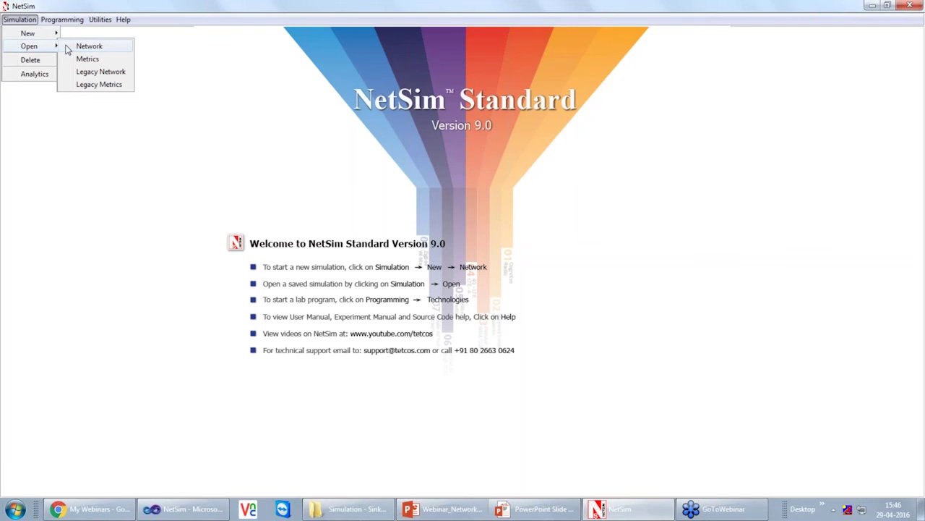
click(67, 48)
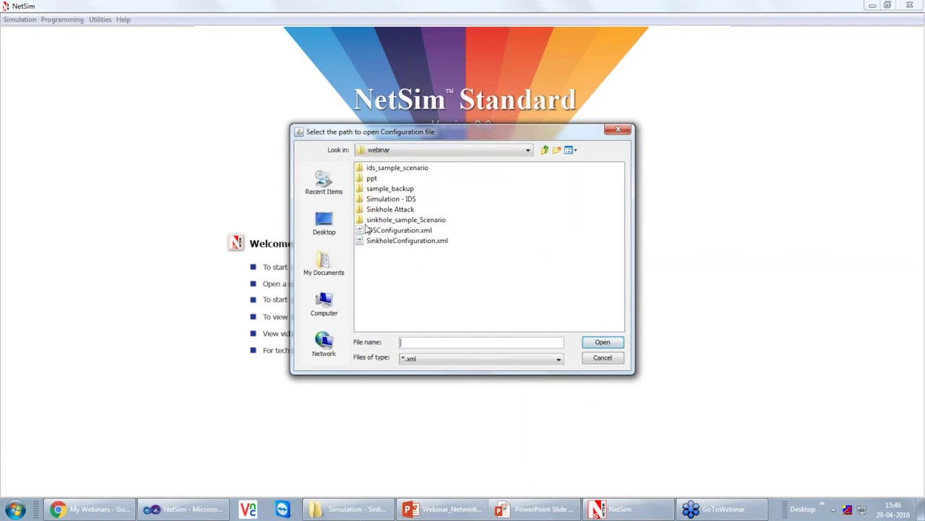
click(375, 241)
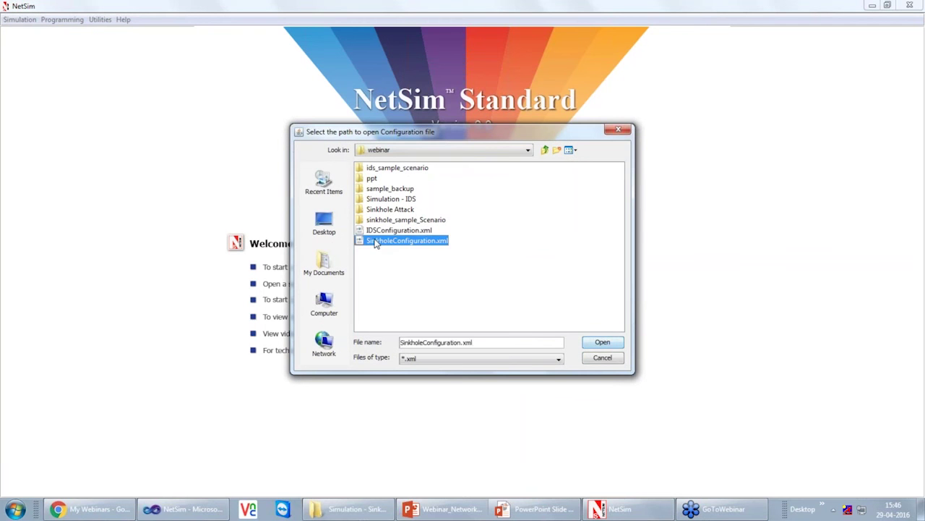
double_click(375, 242)
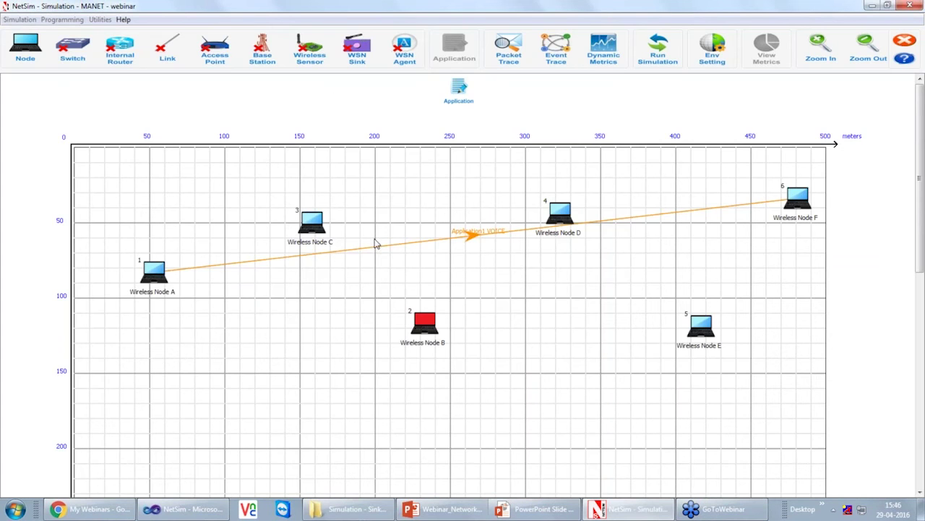
click(182, 509)
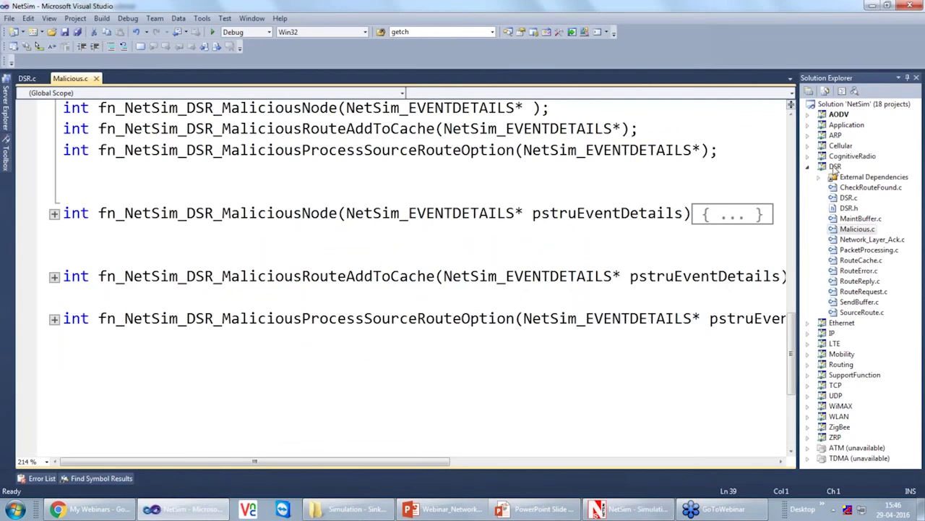
Rebuild the DSR project, getting 1 succeeded and 0 failed
right_click(835, 167)
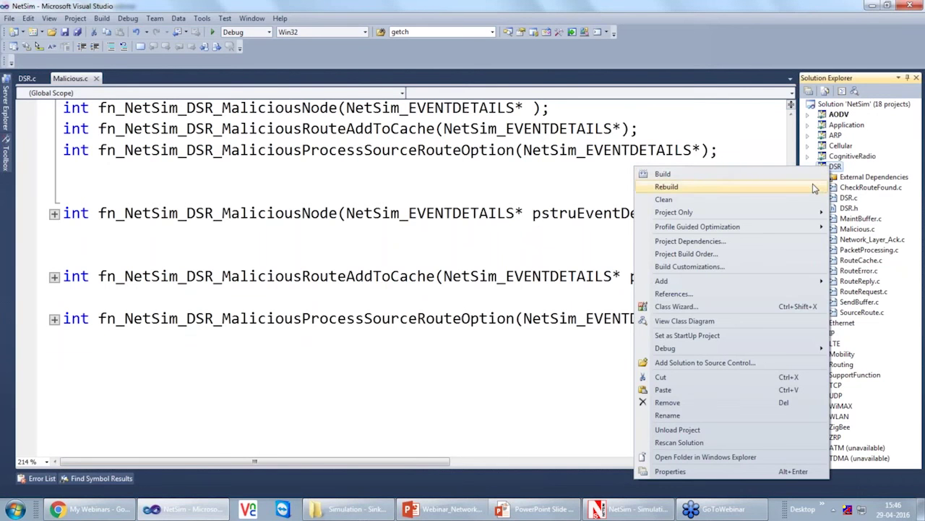
click(815, 188)
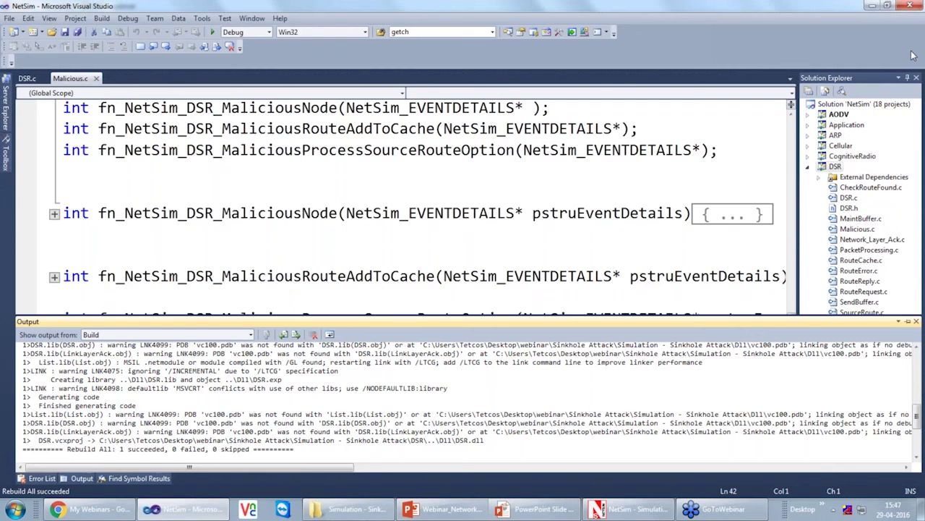
Copy the freshly built 45 KB libDSR.dll from the Simulation - Sinkhole Attack Dll folder
click(871, 5)
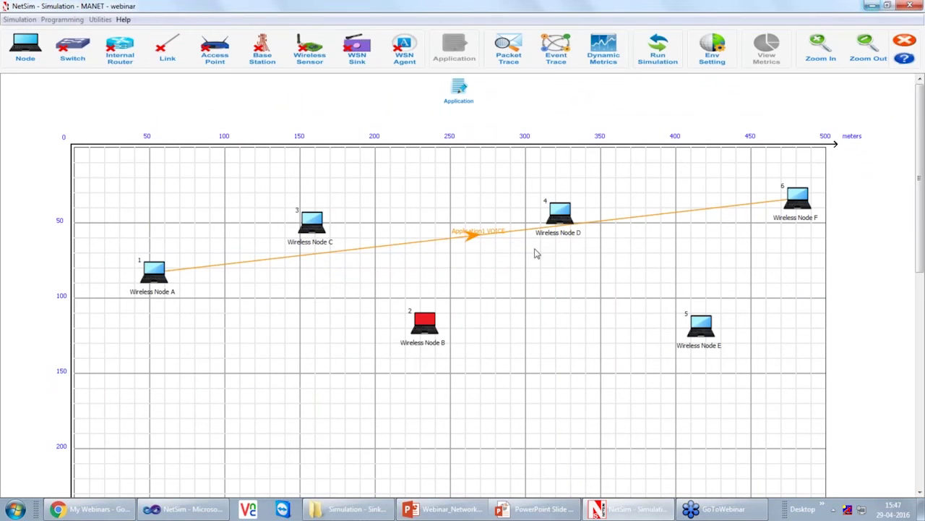
click(347, 509)
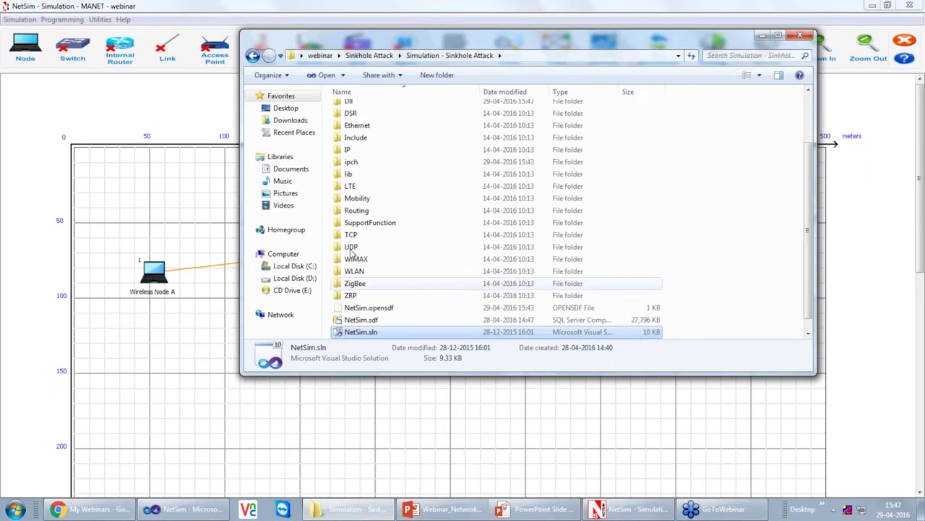
double_click(350, 102)
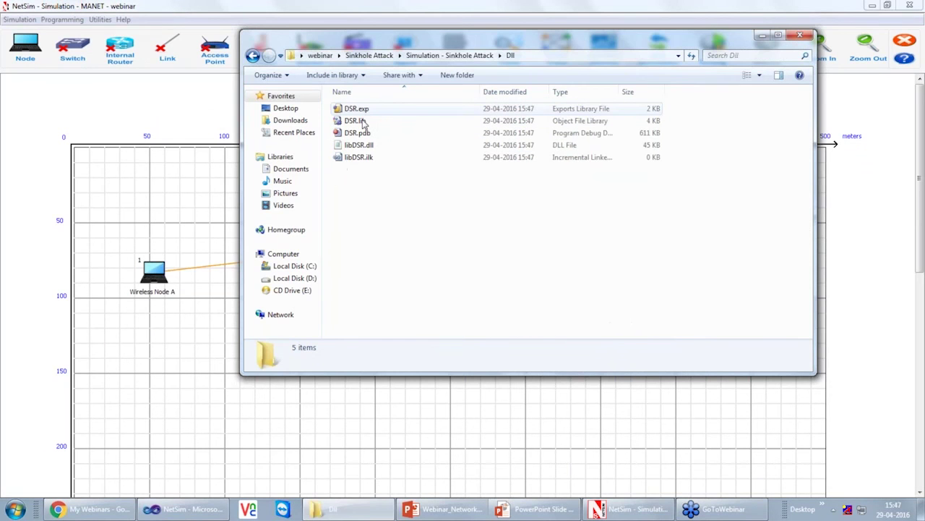
click(368, 146)
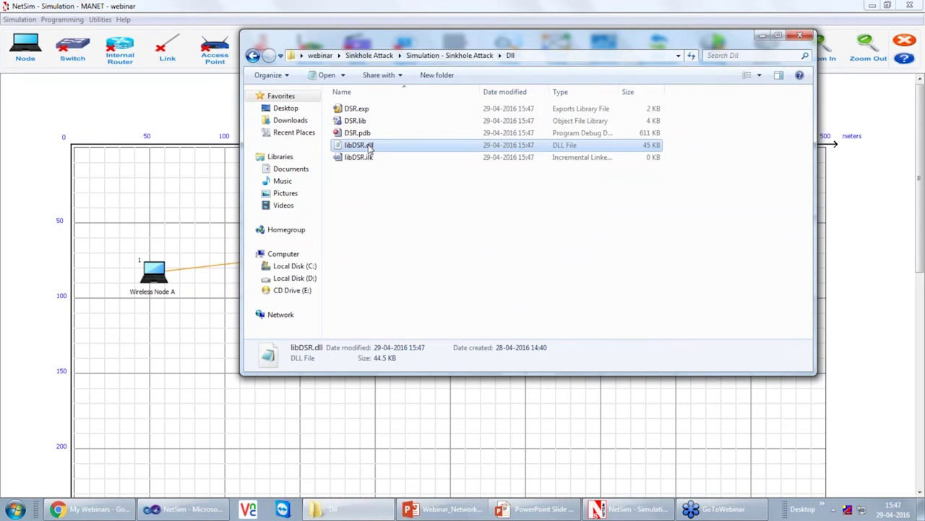
right_click(369, 146)
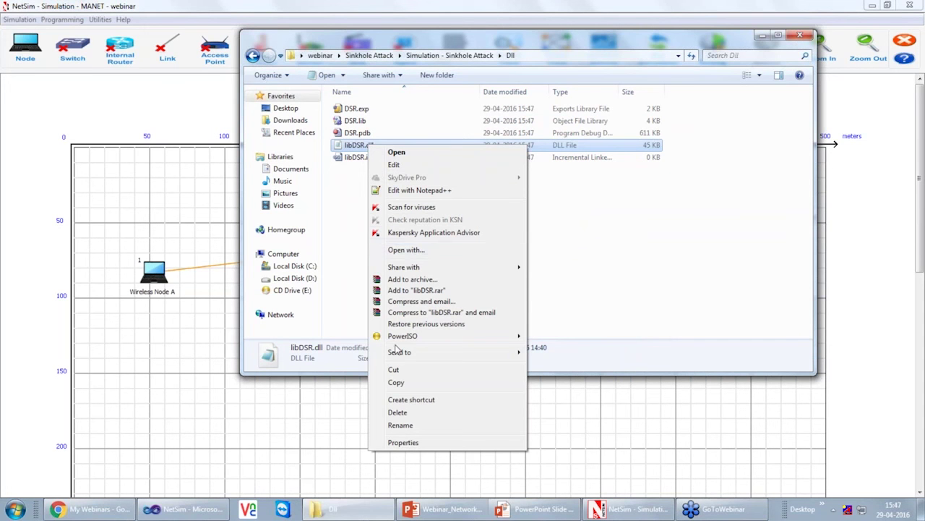
click(396, 381)
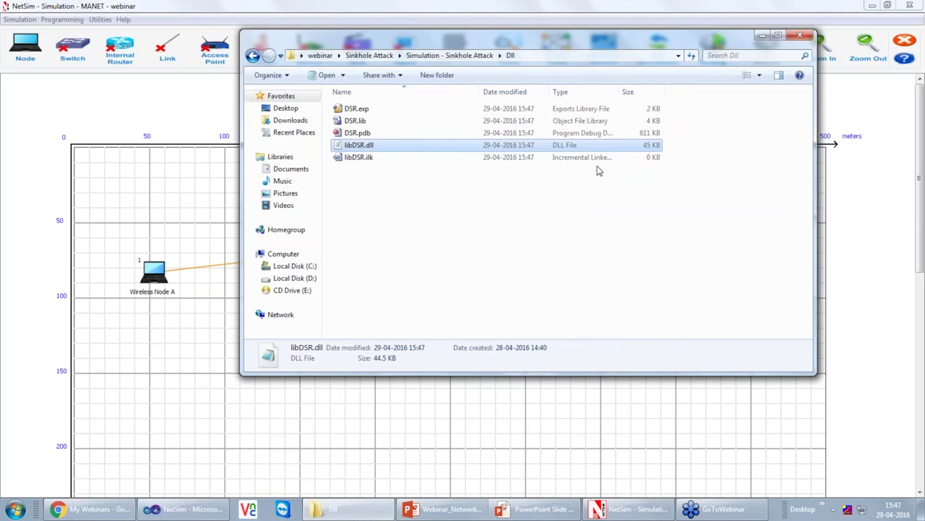
key(super+d)
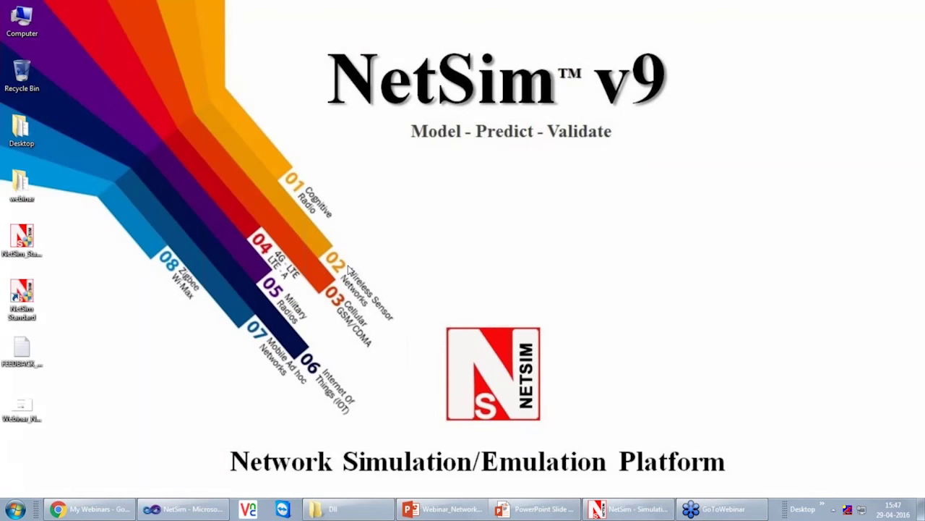
Open the NetSim Standard bin folder and select the existing libDSR.dll
right_click(10, 313)
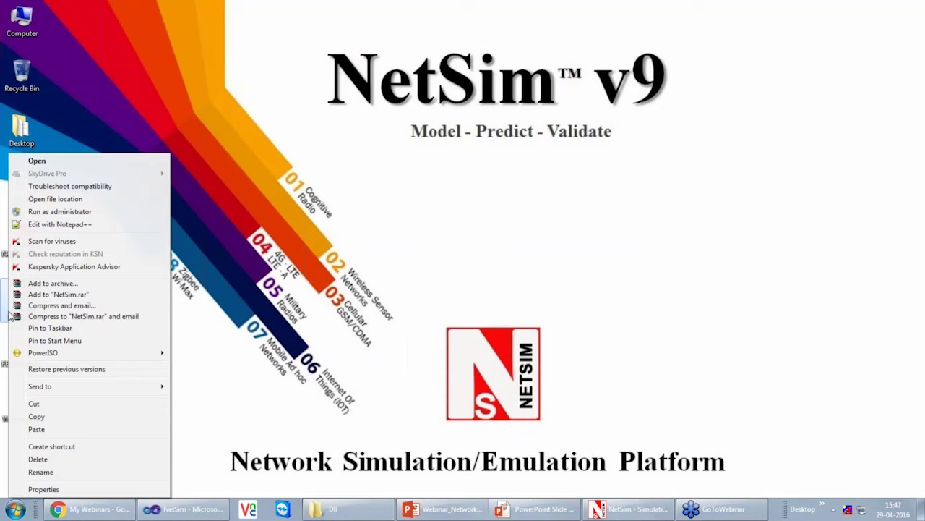
click(61, 206)
click(281, 321)
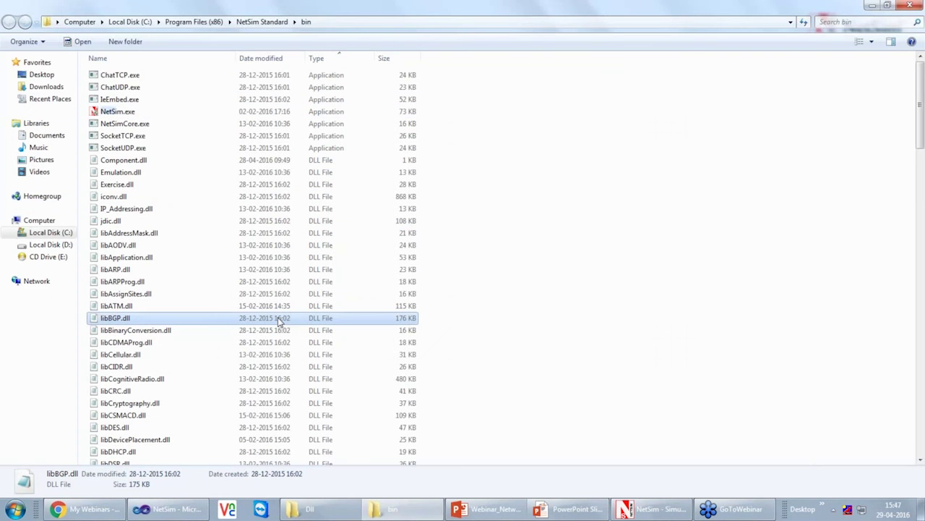
key(Down)
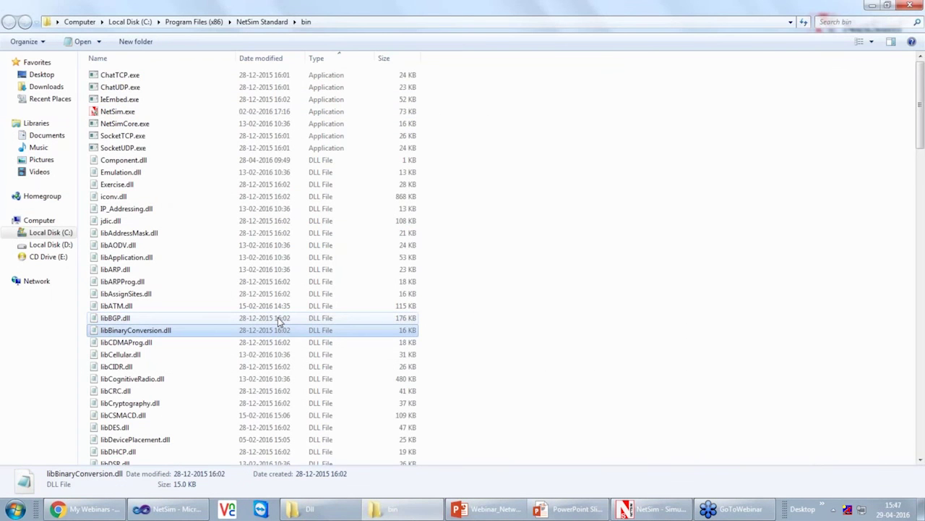
key(d)
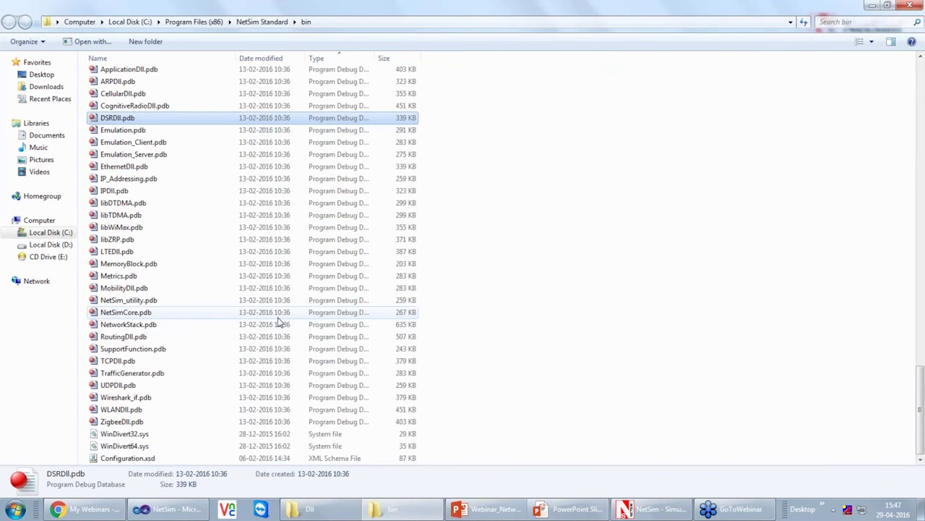
text(libds)
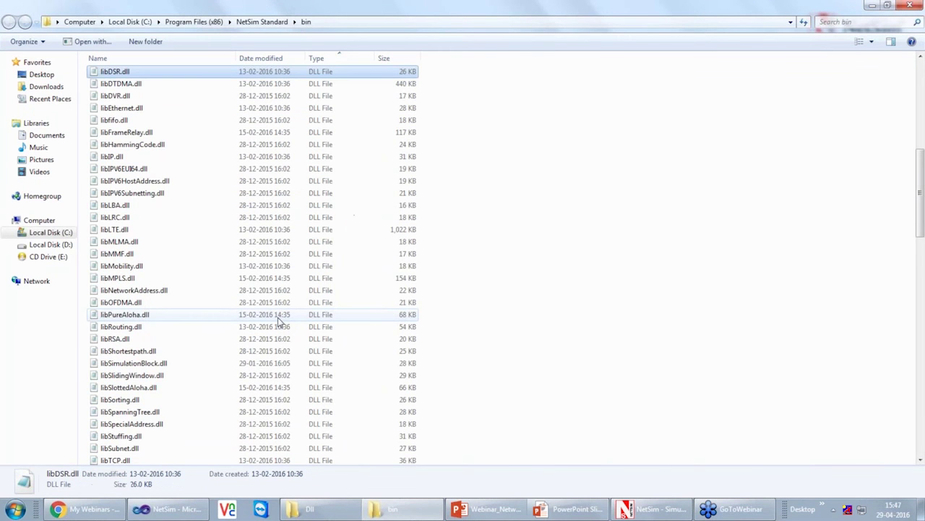
Rename the old file to libDSR_original.dll and paste in the new libDSR.dll
key(F2)
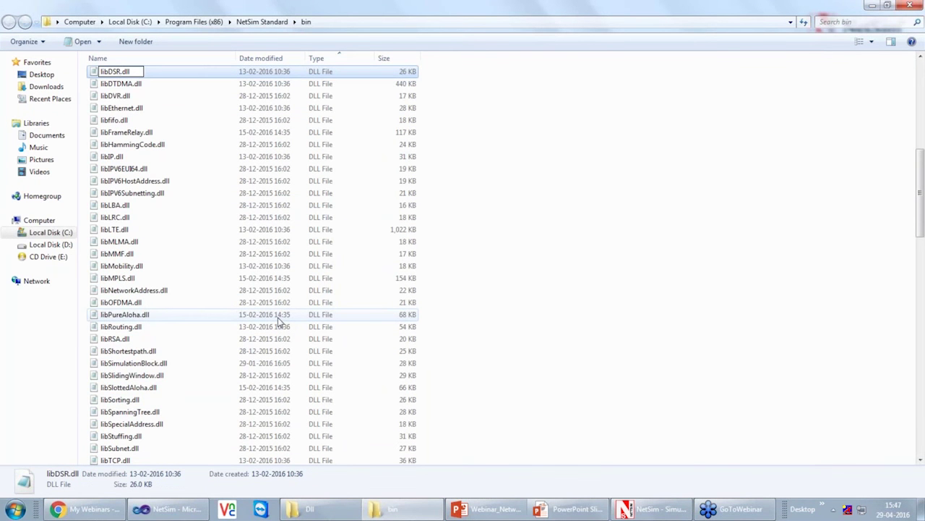
text(_original)
key(Return)
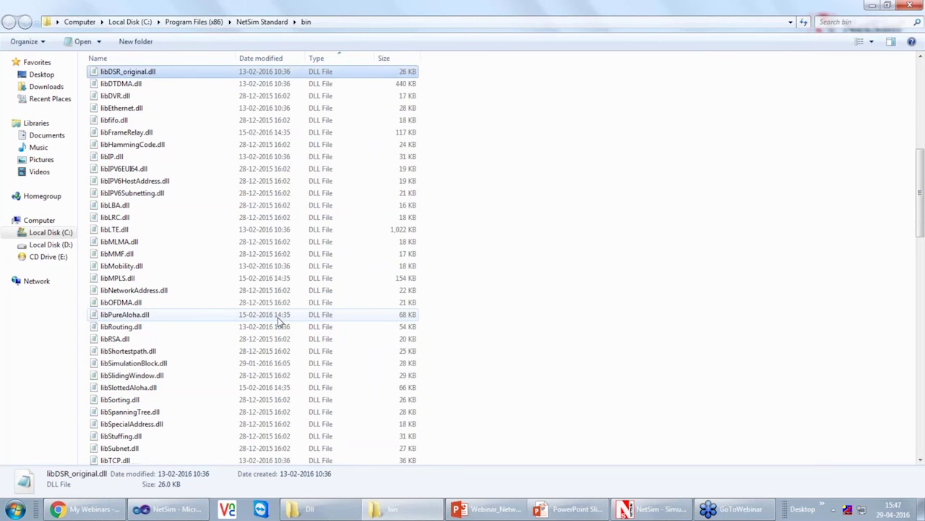
key(ctrl+v)
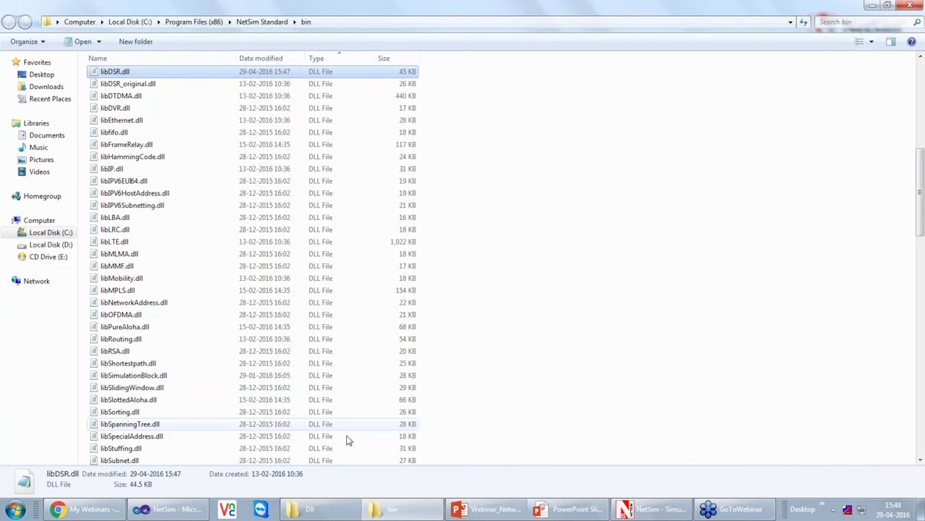
click(639, 513)
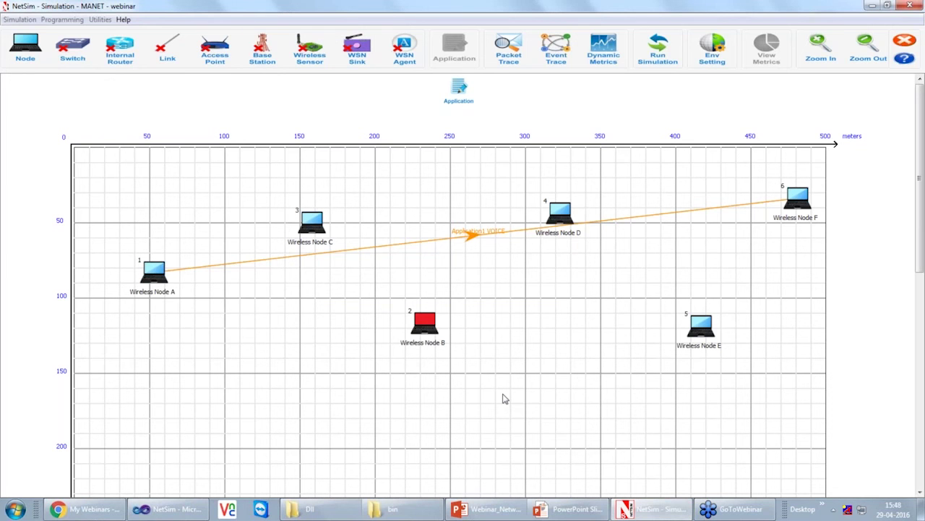
Run the MANET scenario with a 100-second simulation time
click(660, 58)
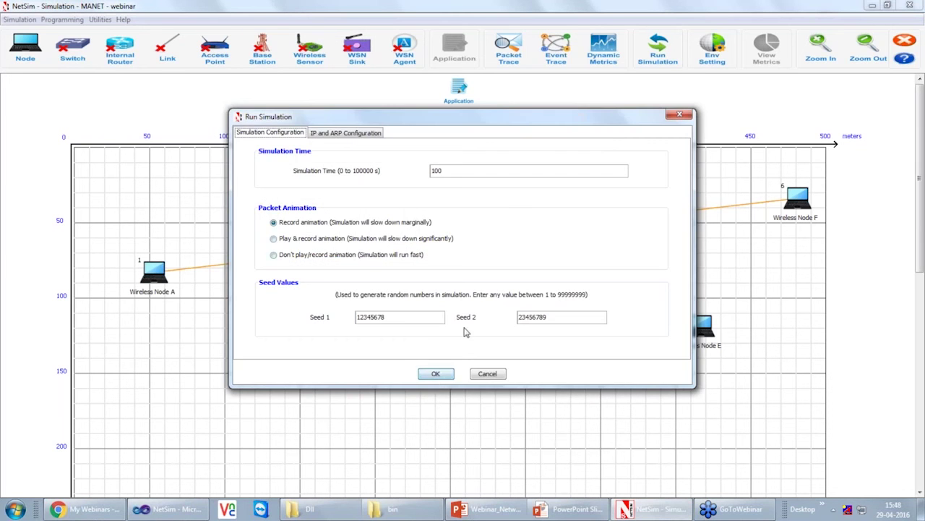
click(436, 374)
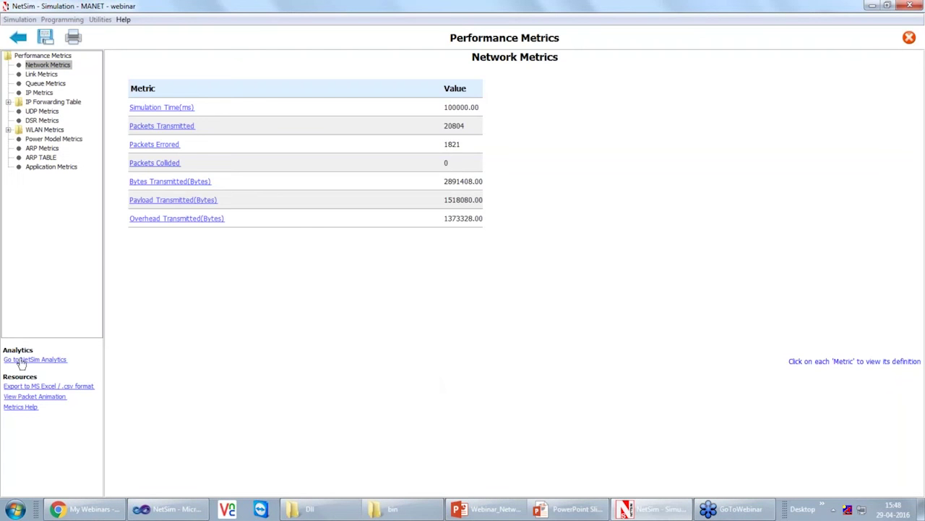
click(33, 396)
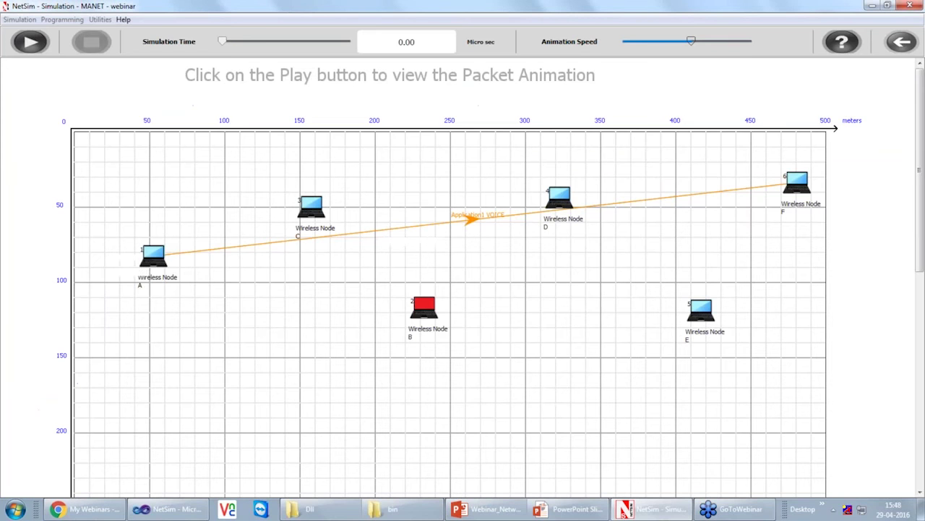
click(42, 44)
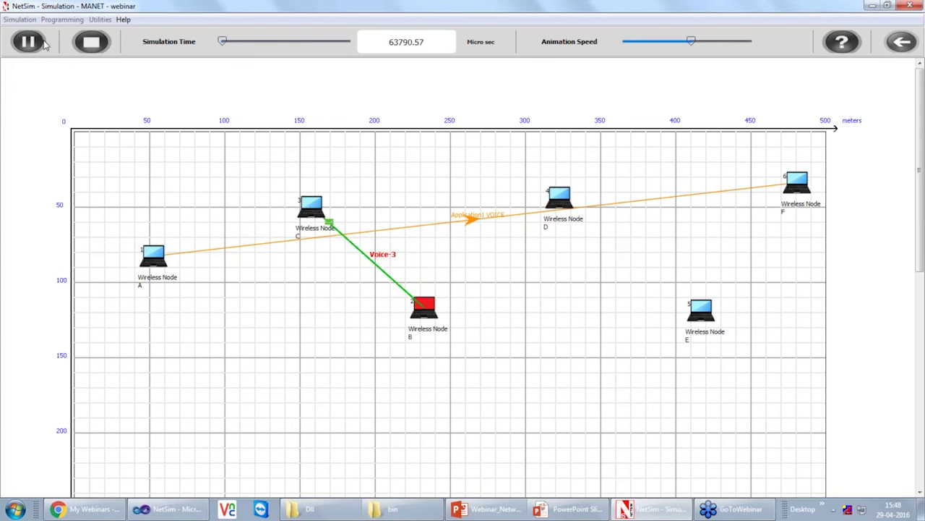
mouse_move(691, 41)
mouse_down()
mouse_move(716, 42)
mouse_move(705, 43)
mouse_up()
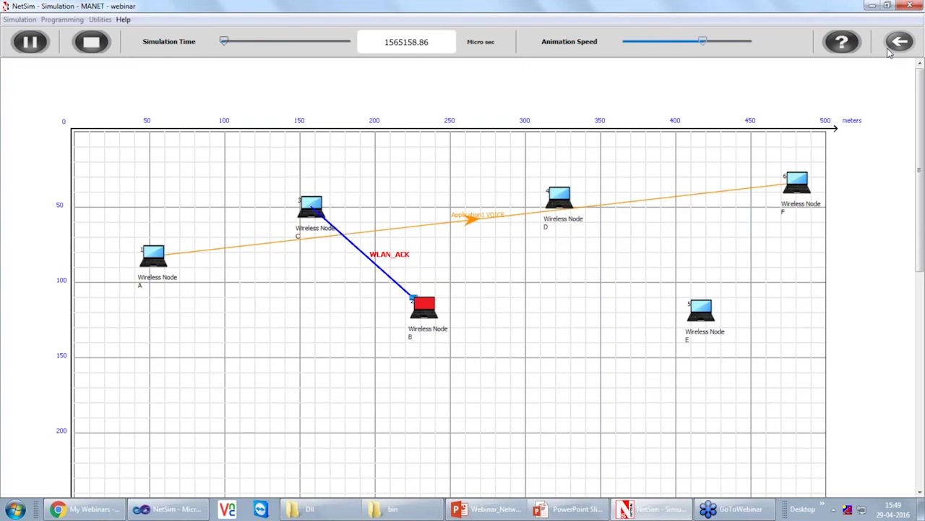
click(740, 43)
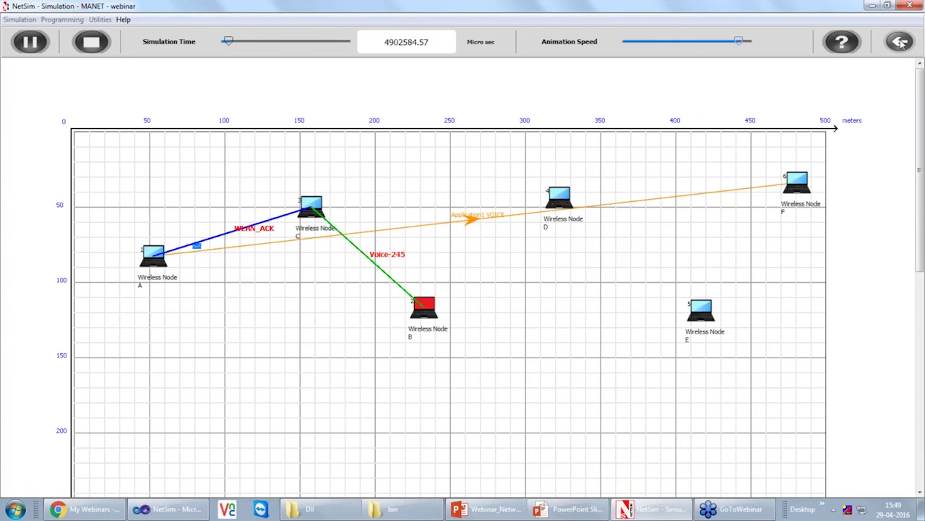
click(282, 42)
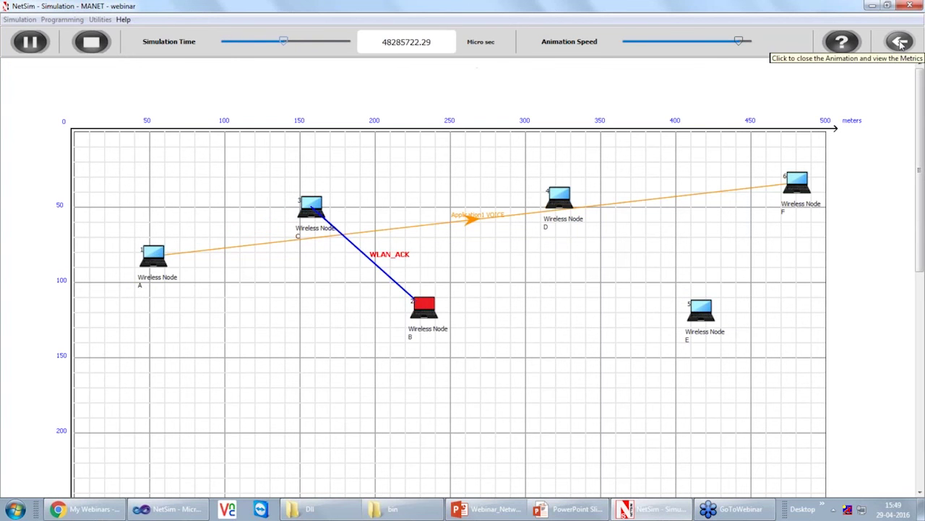
click(901, 42)
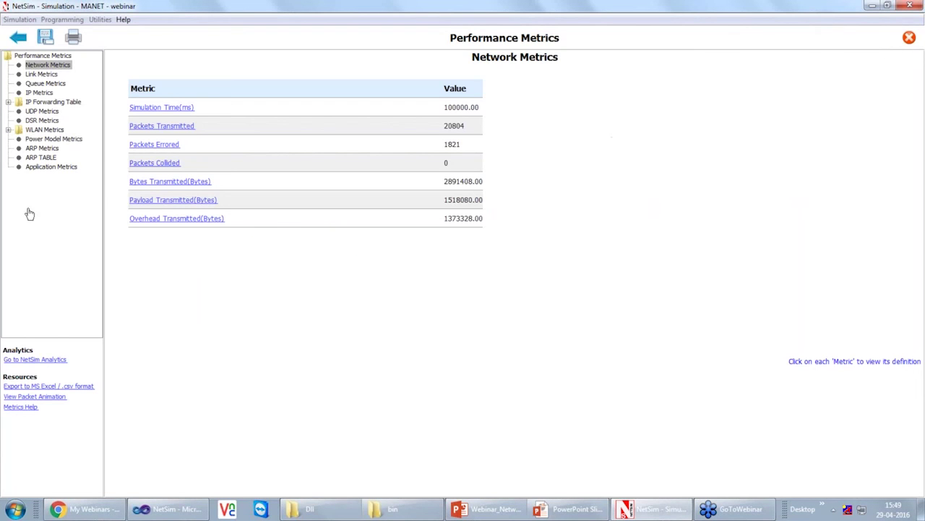
Show Application Metrics: 4999 packets transmitted, 0 received at destination 6
click(48, 172)
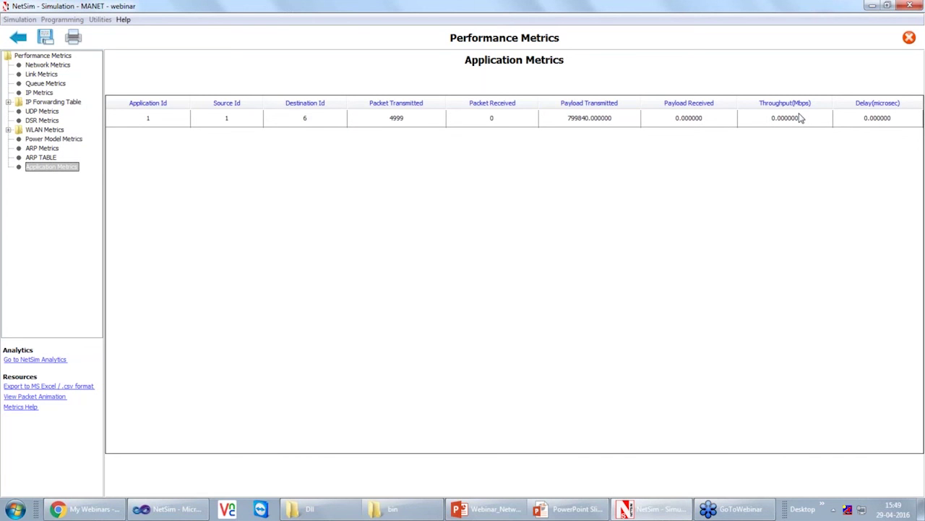
click(204, 508)
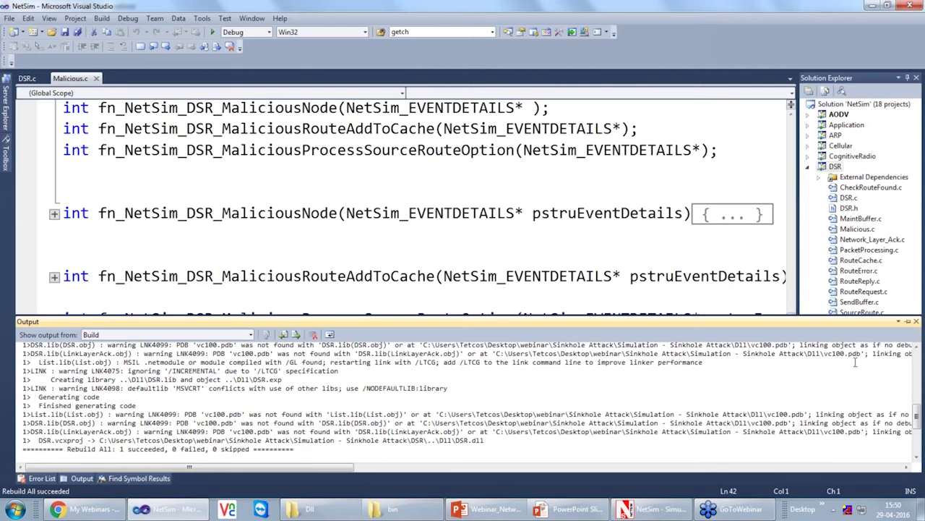
Expand Malicious.c's three malicious functions, then advance the slideshow to 'Intrusion Detection System'
click(917, 321)
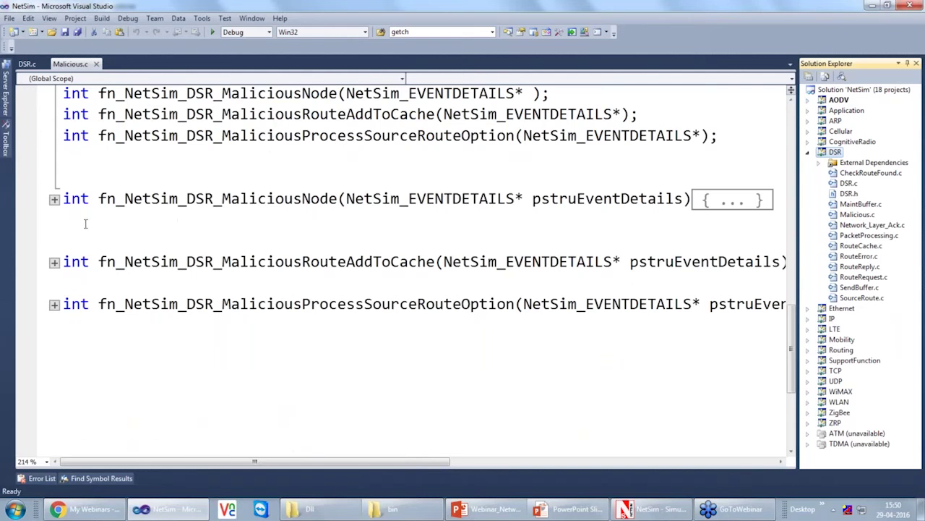
click(54, 199)
scroll(66, 290, down, 3)
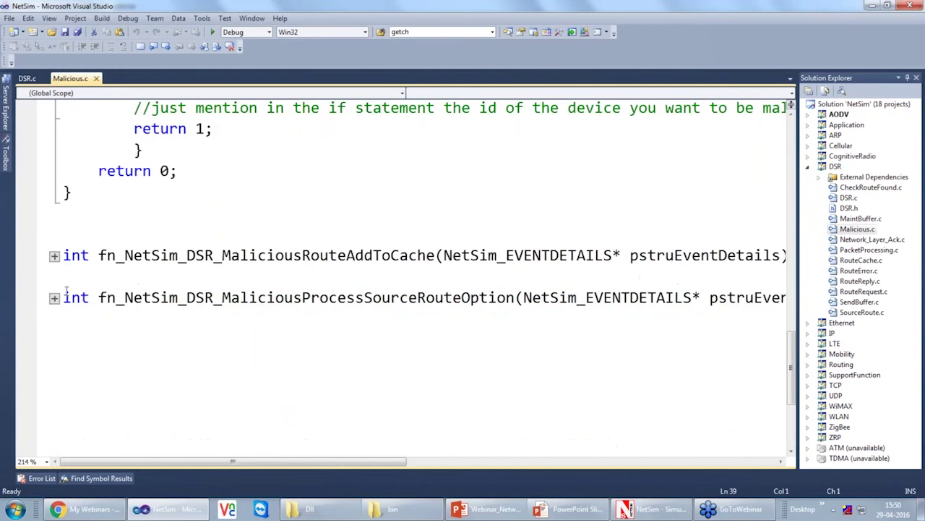
click(54, 255)
scroll(57, 293, down, 7)
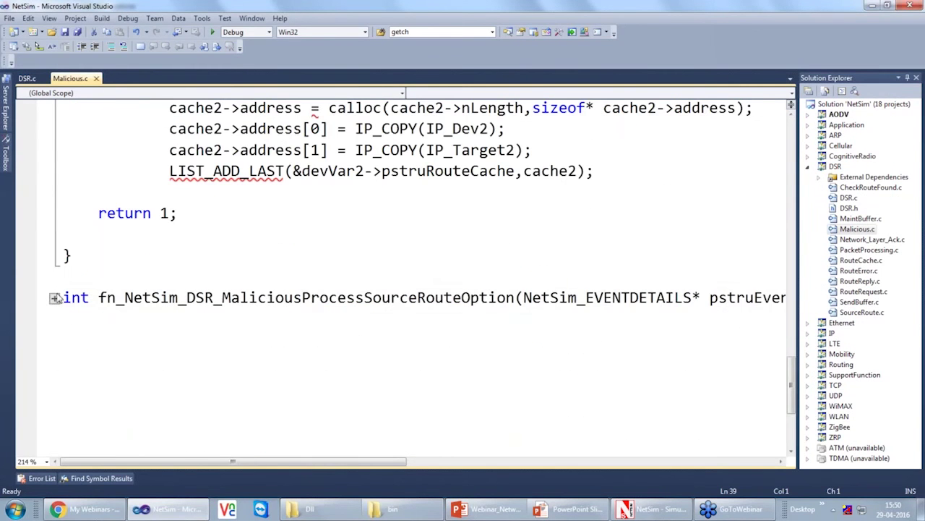
click(55, 297)
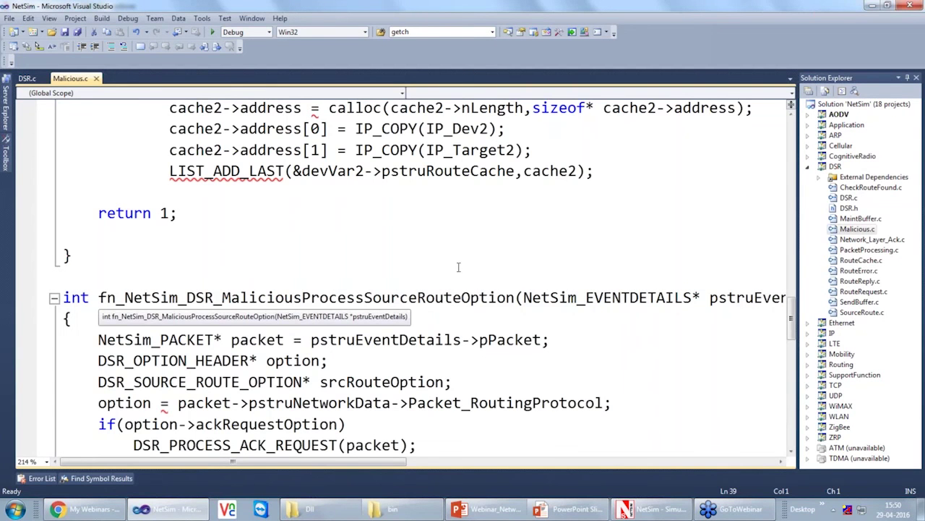
click(871, 5)
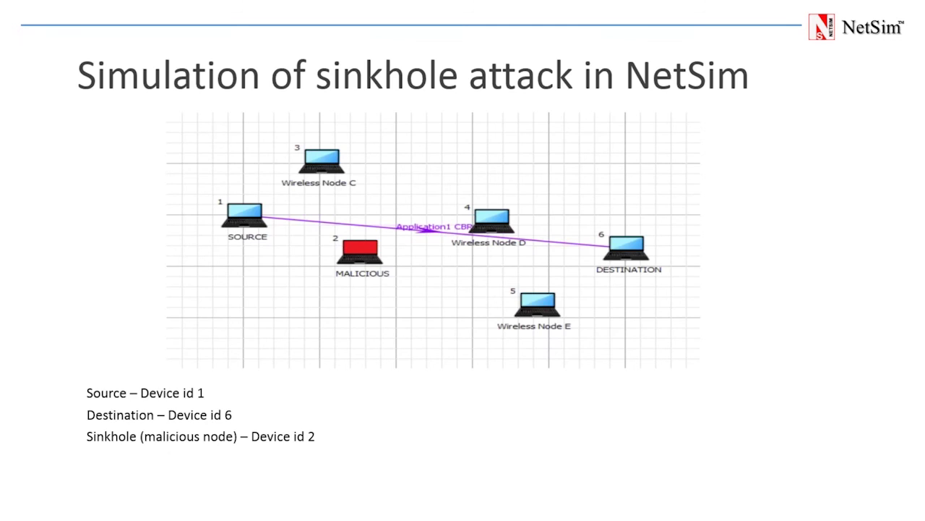
key(Right)
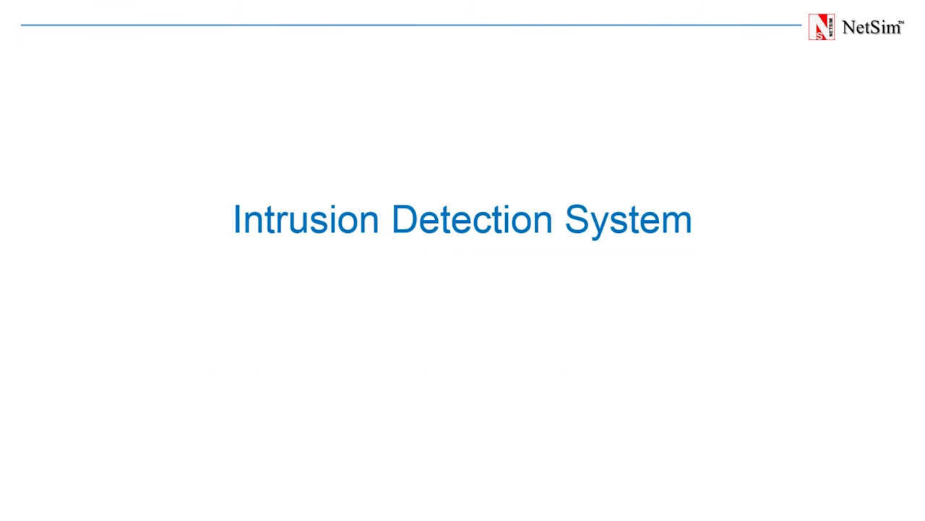